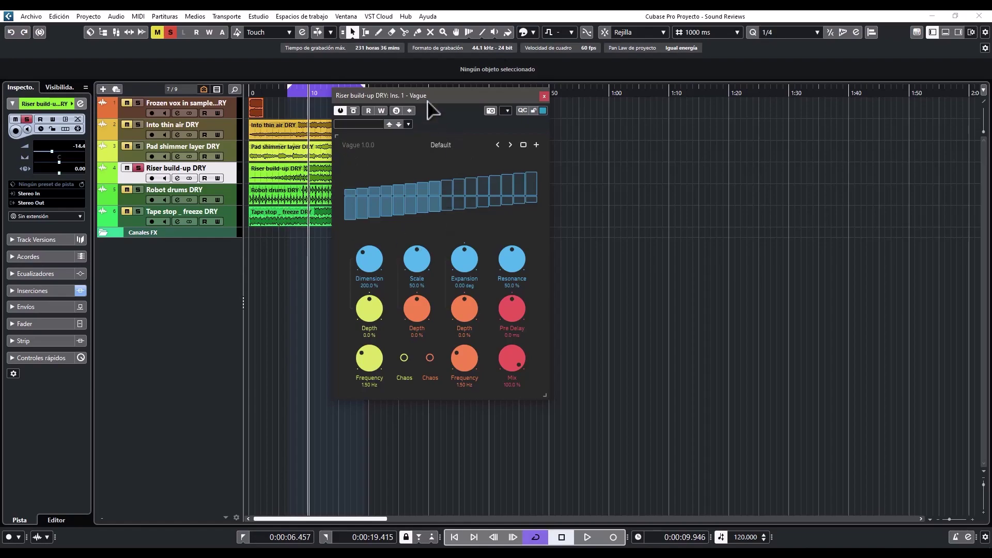
# - Shrink the Vague plug-in window and enlarge it back to its original size
pyautogui.click(338, 144)
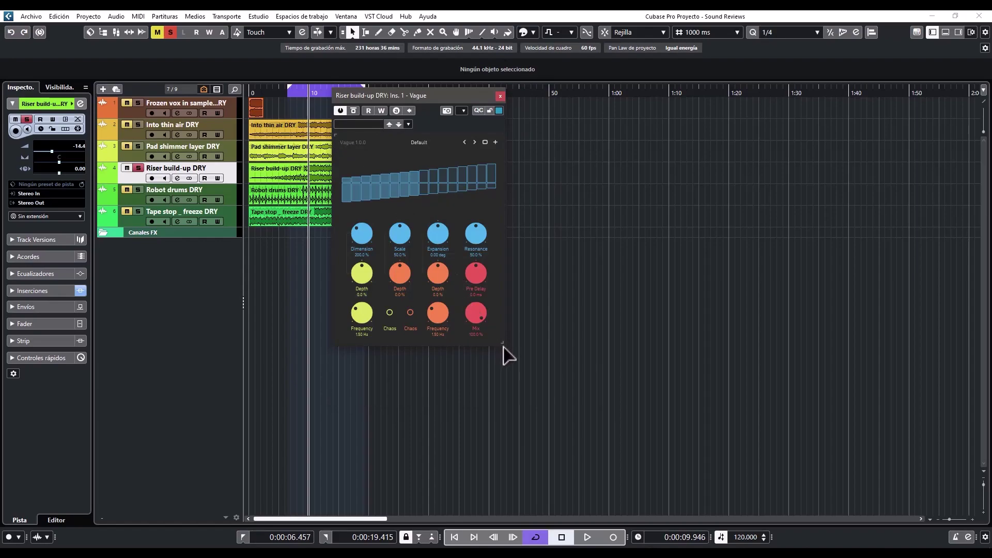
pyautogui.moveTo(507, 341); pyautogui.dragTo(549, 400)
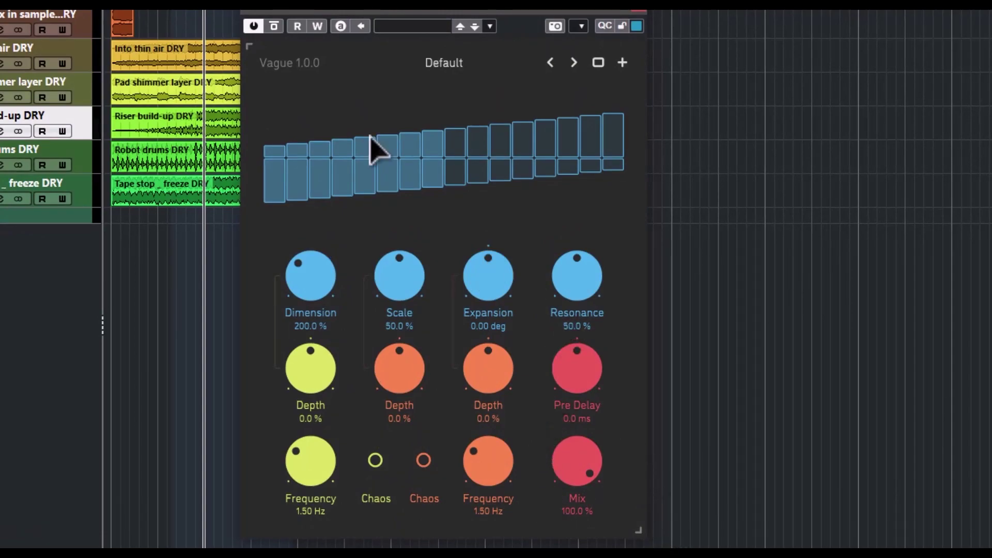
# - View Vague's factory preset list, dismiss it, and step one preset forward and back to Default
pyautogui.click(448, 67)
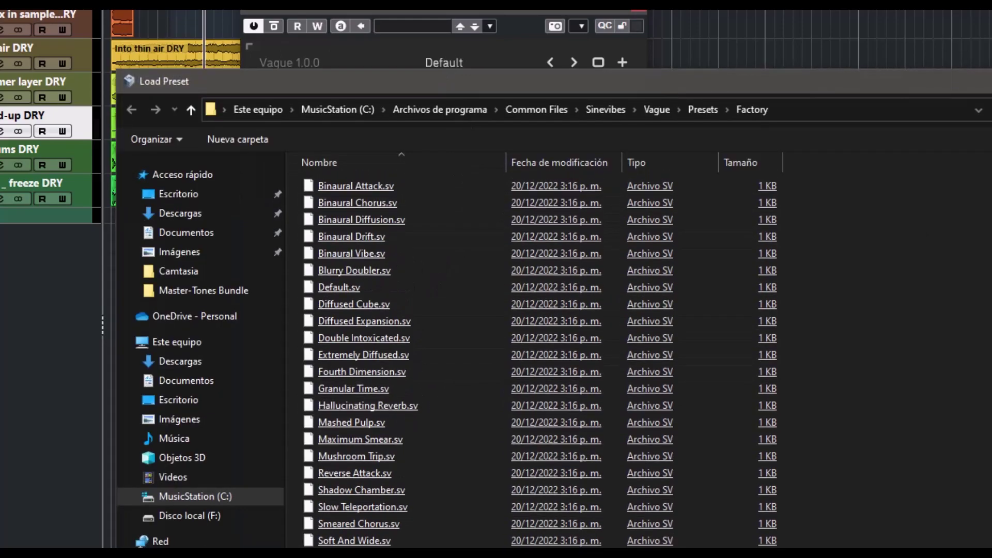
pyautogui.press('Escape')
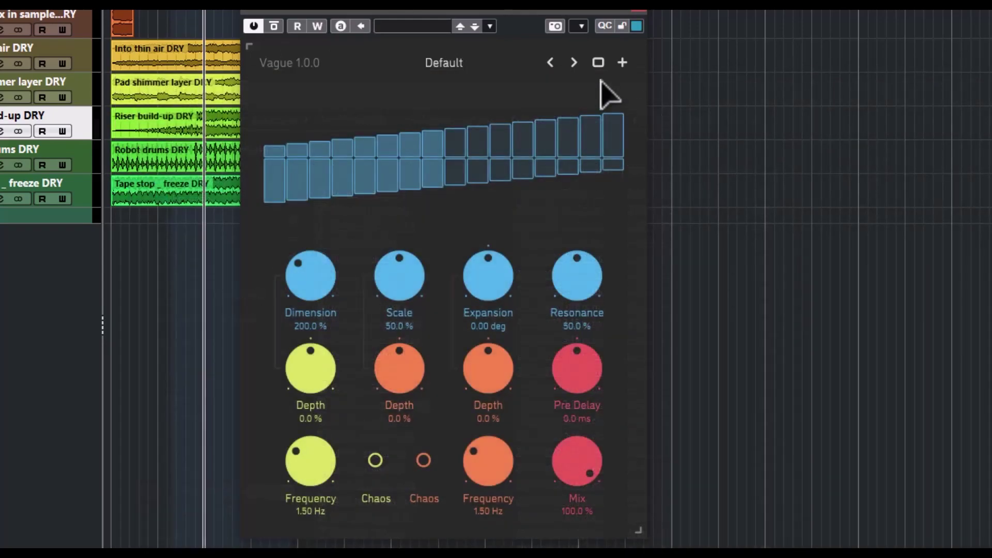
pyautogui.click(574, 66)
pyautogui.click(550, 63)
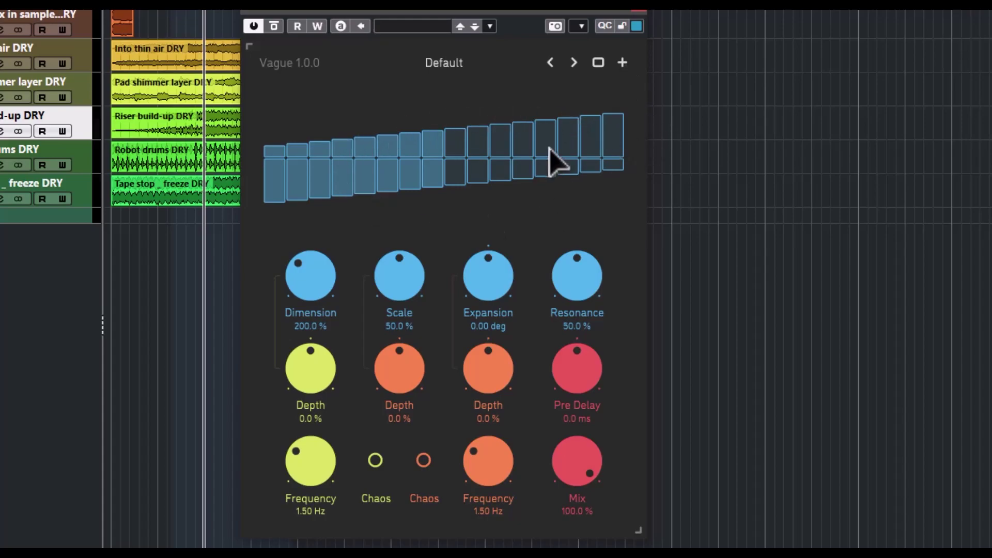
# - Browse several presets forward from Default, and step back through them to Default
pyautogui.click(573, 64)
pyautogui.click(573, 62)
pyautogui.click(575, 63)
pyautogui.click(574, 62)
pyautogui.click(574, 63)
pyautogui.click(574, 62)
pyautogui.click(549, 64)
pyautogui.click(550, 64)
pyautogui.click(549, 64)
pyautogui.click(549, 64)
pyautogui.click(550, 64)
pyautogui.click(550, 64)
pyautogui.click(550, 64)
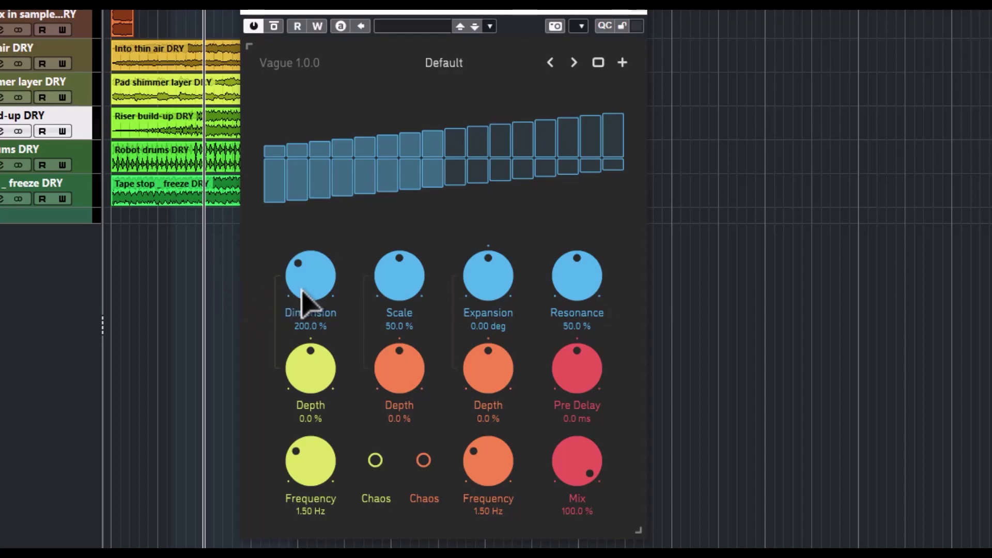
# - Set Vague's Dimension to 160.3 % and its Scale to 25.5 %
pyautogui.moveTo(300, 293); pyautogui.dragTo(322, 342)
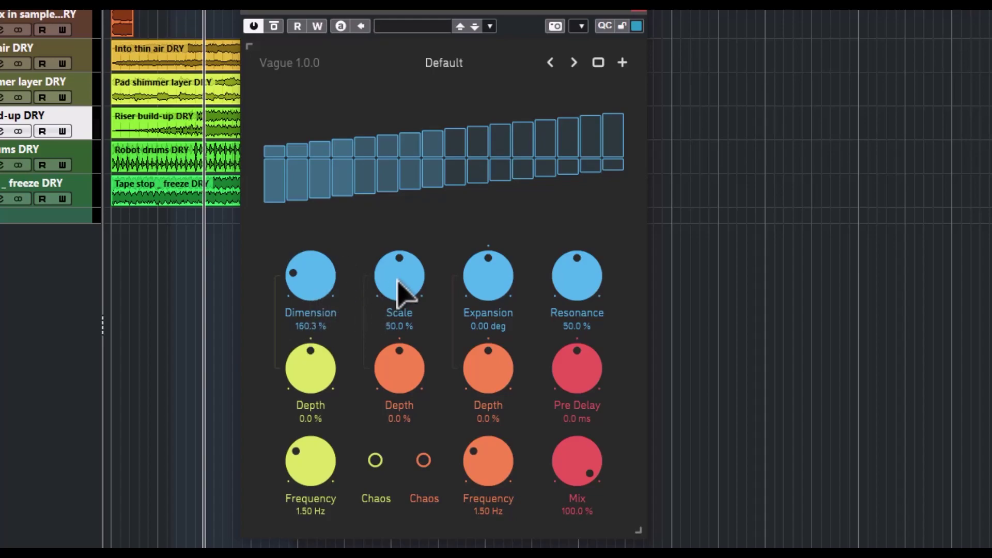
pyautogui.moveTo(400, 297); pyautogui.dragTo(395, 357)
pyautogui.moveTo(395, 282); pyautogui.dragTo(390, 303)
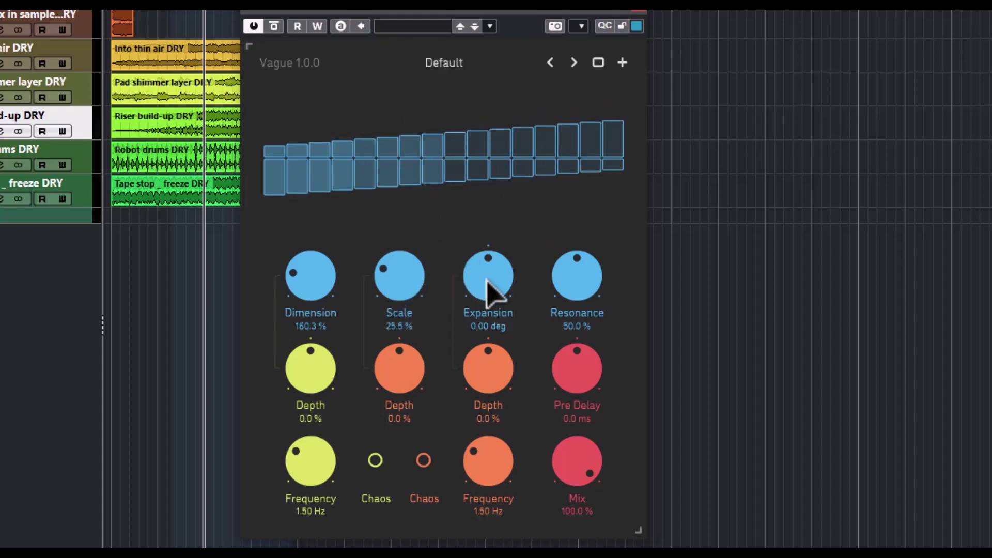
# - Sweep the Expansion up to +180 deg and settle it at -37 deg, and set the Resonance to 63.8 %
pyautogui.moveTo(489, 281); pyautogui.dragTo(470, 93)
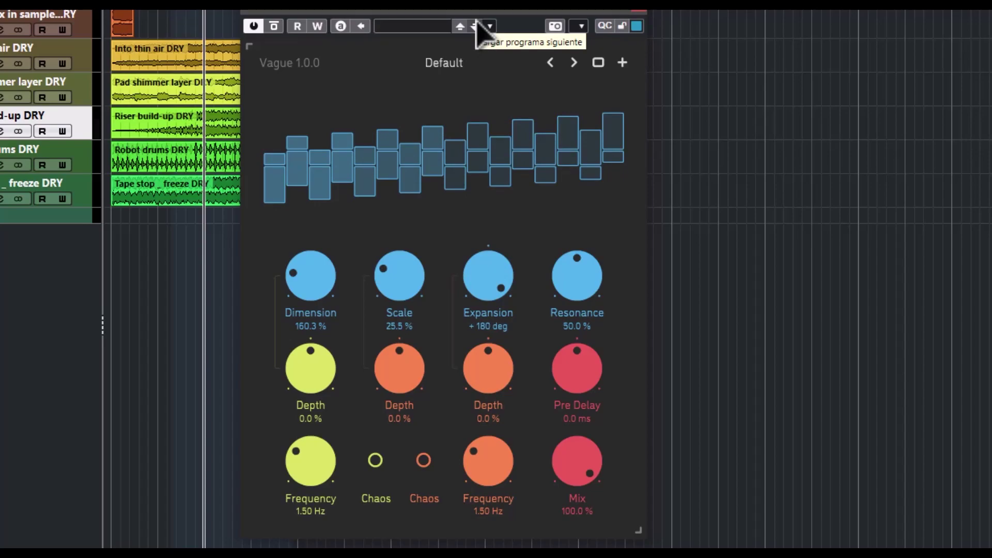
pyautogui.moveTo(476, 26); pyautogui.dragTo(491, 328)
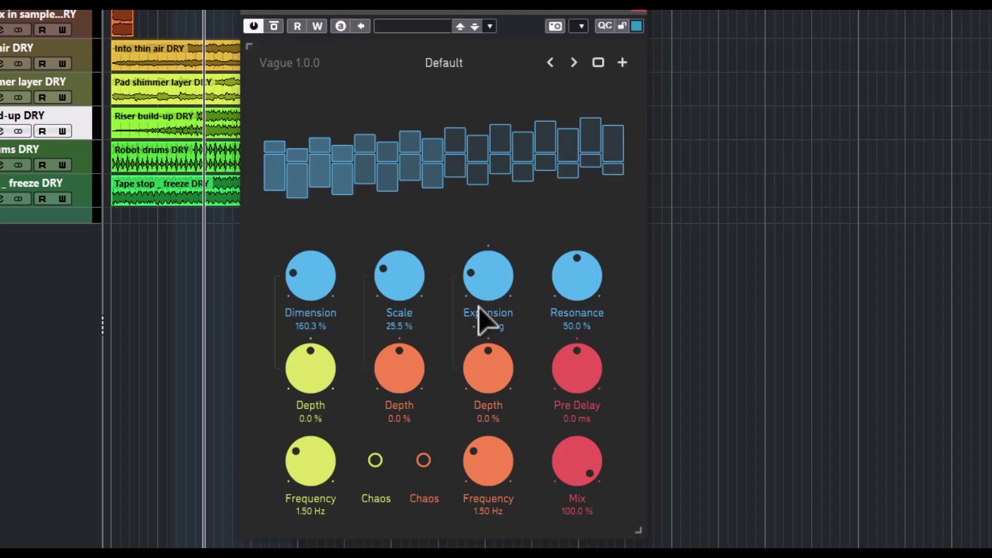
pyautogui.moveTo(581, 290); pyautogui.dragTo(588, 188)
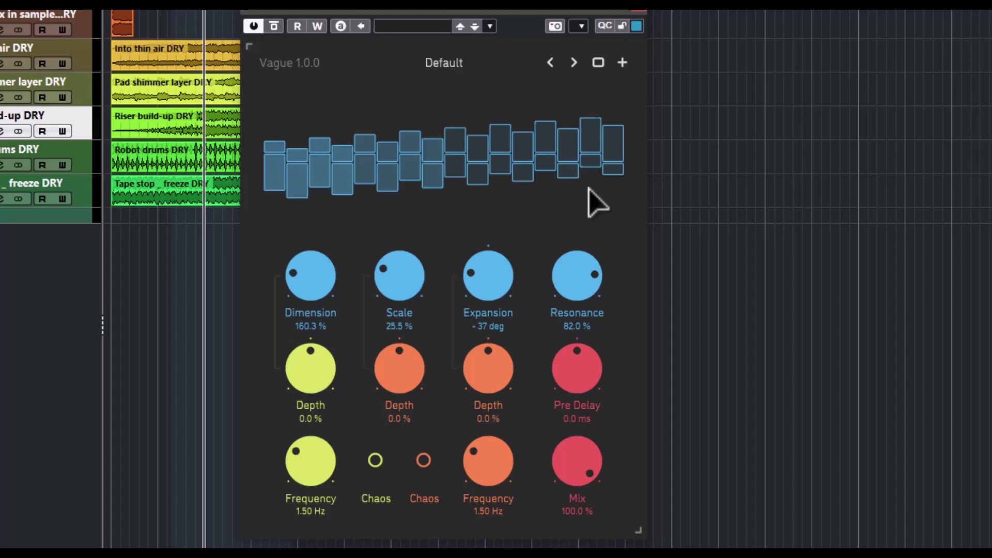
pyautogui.moveTo(589, 189); pyautogui.dragTo(591, 263)
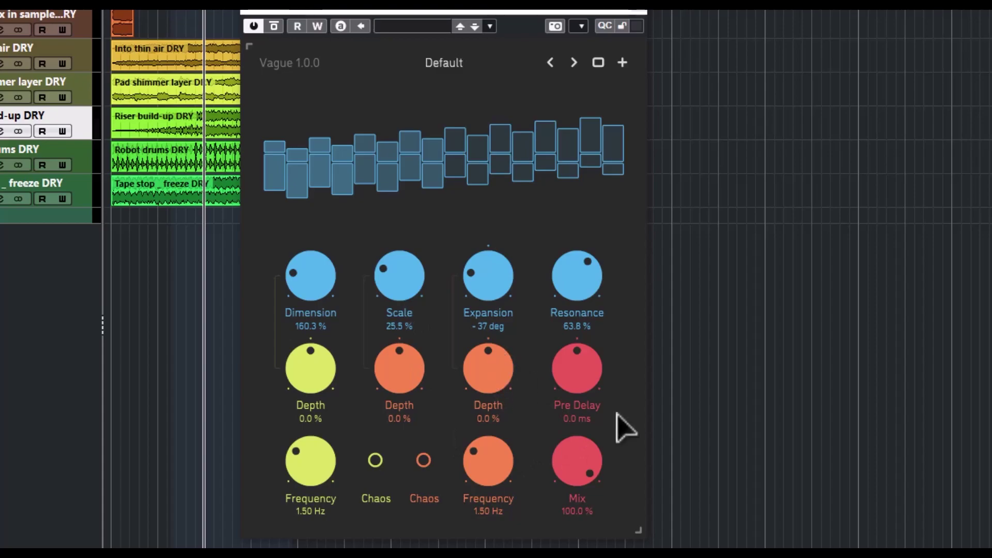
# - Sweep the Pre Delay to +648 ms and -422 ms, and bring it to +0.9 ms
pyautogui.moveTo(571, 392); pyautogui.dragTo(581, 332)
pyautogui.moveTo(571, 270); pyautogui.dragTo(582, 321)
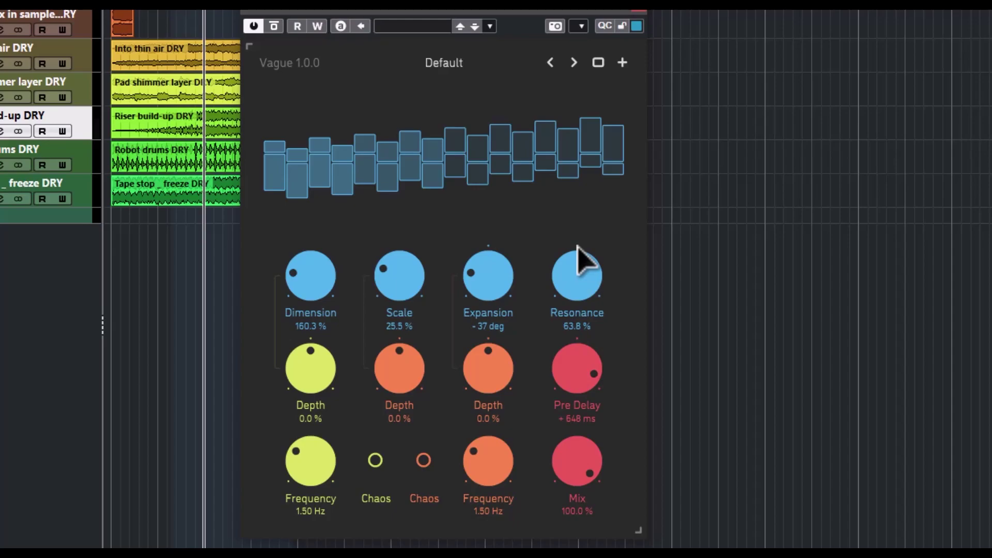
pyautogui.moveTo(575, 343); pyautogui.dragTo(575, 425)
pyautogui.moveTo(570, 464); pyautogui.dragTo(570, 474)
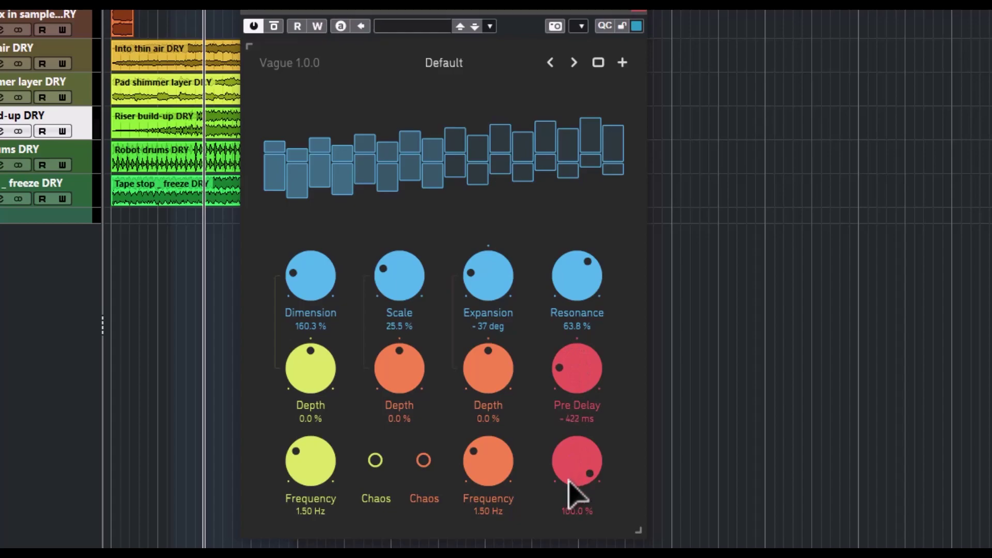
pyautogui.moveTo(568, 479); pyautogui.dragTo(587, 372)
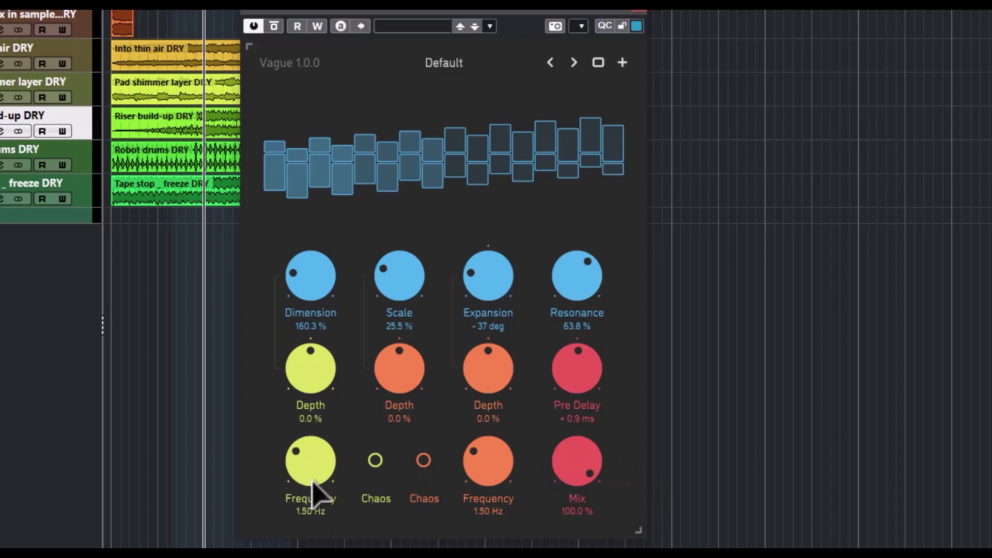
# - Set the yellow modulator's Frequency to 1.56 Hz and the orange modulator's Frequency to 1.57 Hz
pyautogui.moveTo(325, 474); pyautogui.dragTo(341, 439)
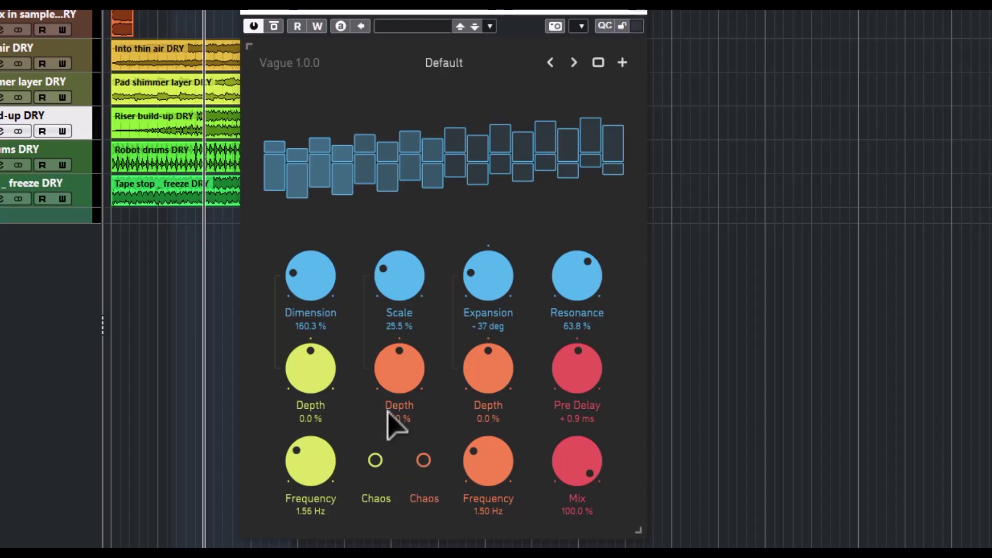
pyautogui.click(373, 464)
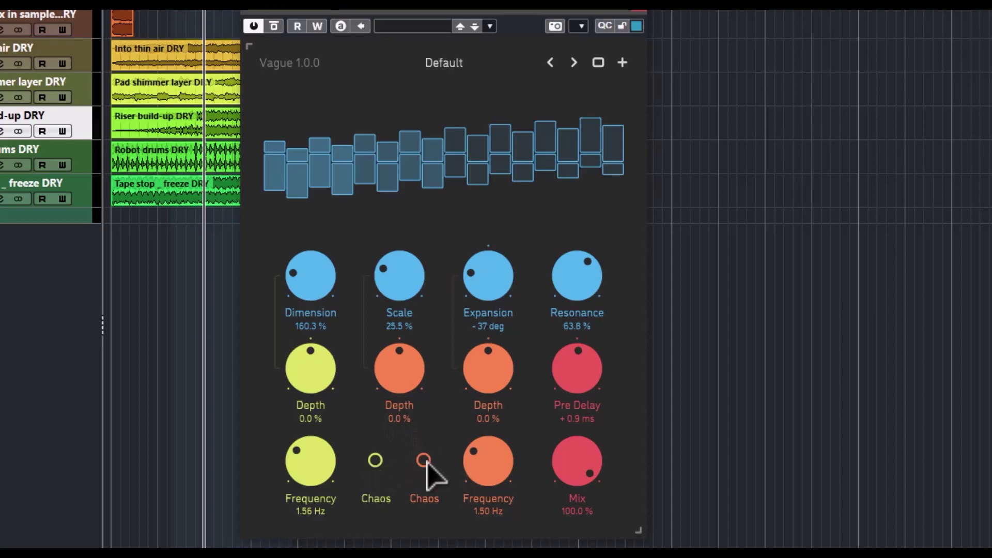
pyautogui.moveTo(491, 492); pyautogui.dragTo(483, 424)
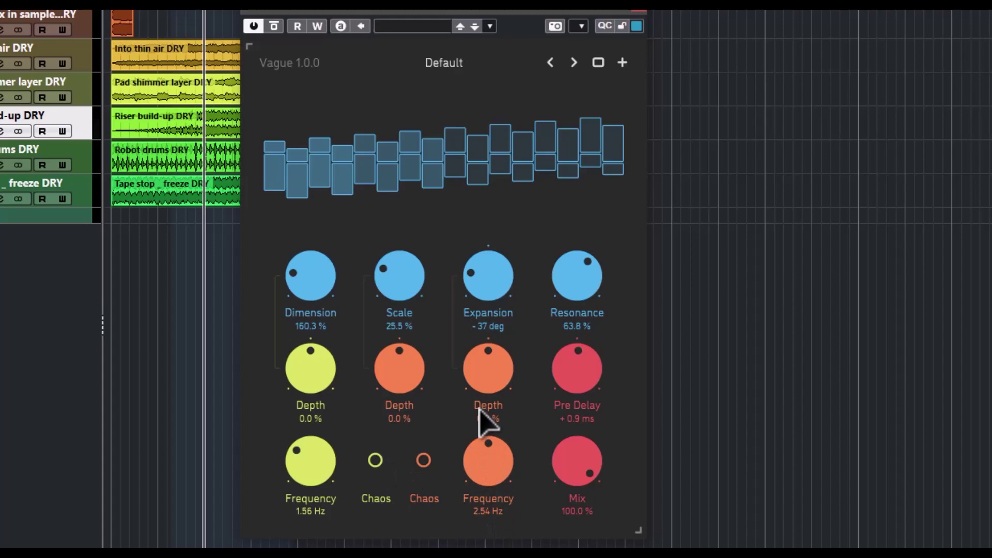
pyautogui.moveTo(481, 421); pyautogui.dragTo(491, 548)
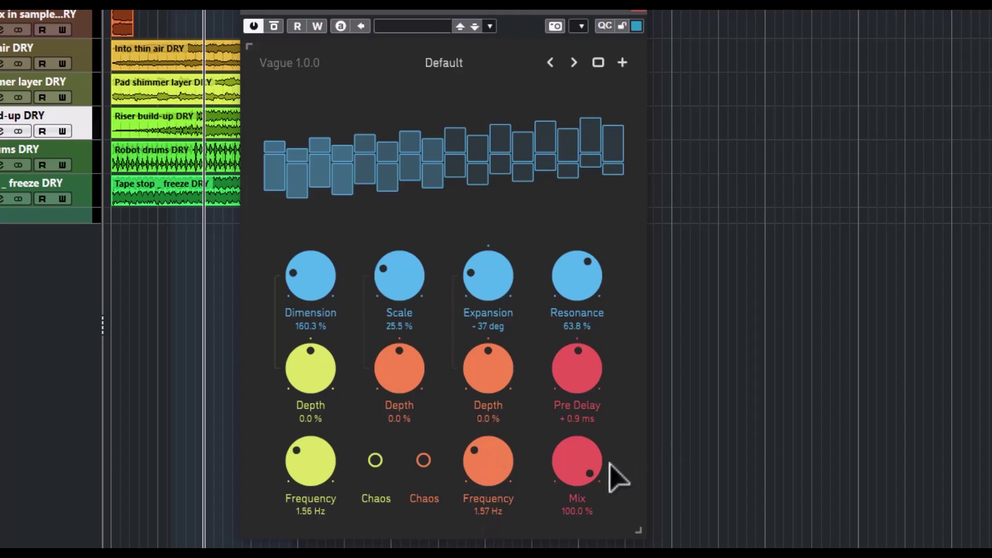
# - Vary the Mix and lower it to 0.0 %
pyautogui.moveTo(599, 465); pyautogui.dragTo(604, 545)
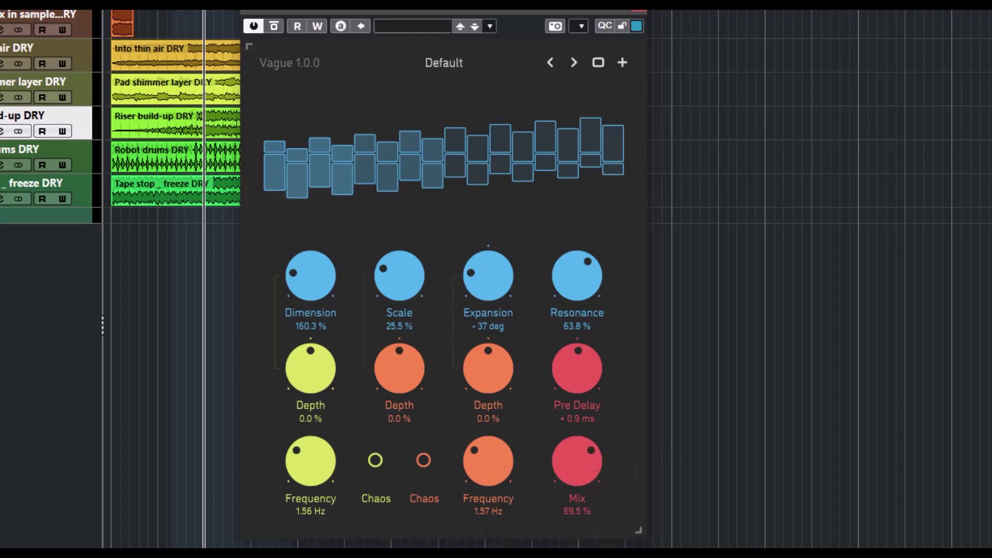
pyautogui.moveTo(577, 460); pyautogui.dragTo(580, 420)
pyautogui.moveTo(616, 444); pyautogui.dragTo(614, 547)
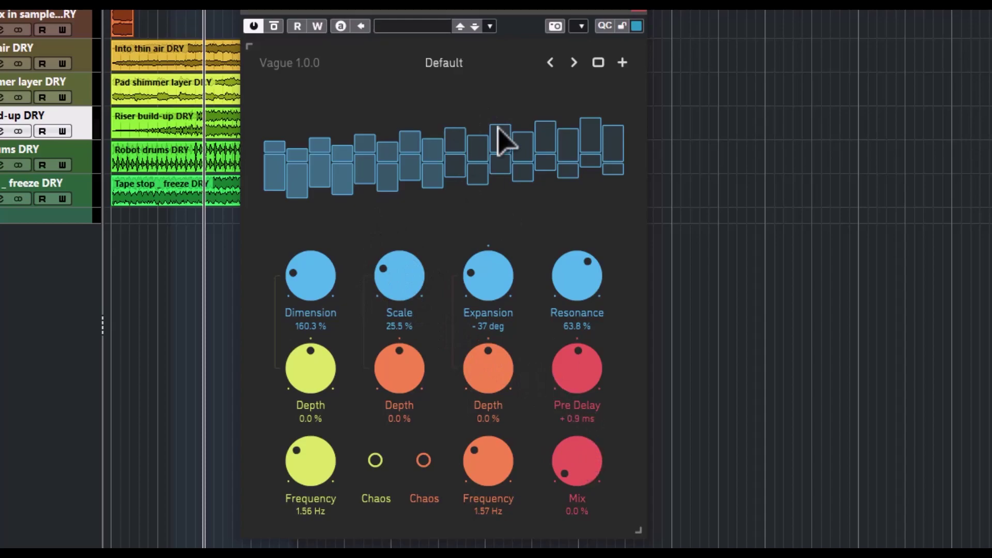
# - Reload the Default preset and compare the riser with Vague bypassed and with the Mix at 100 %
pyautogui.click(572, 64)
pyautogui.click(551, 62)
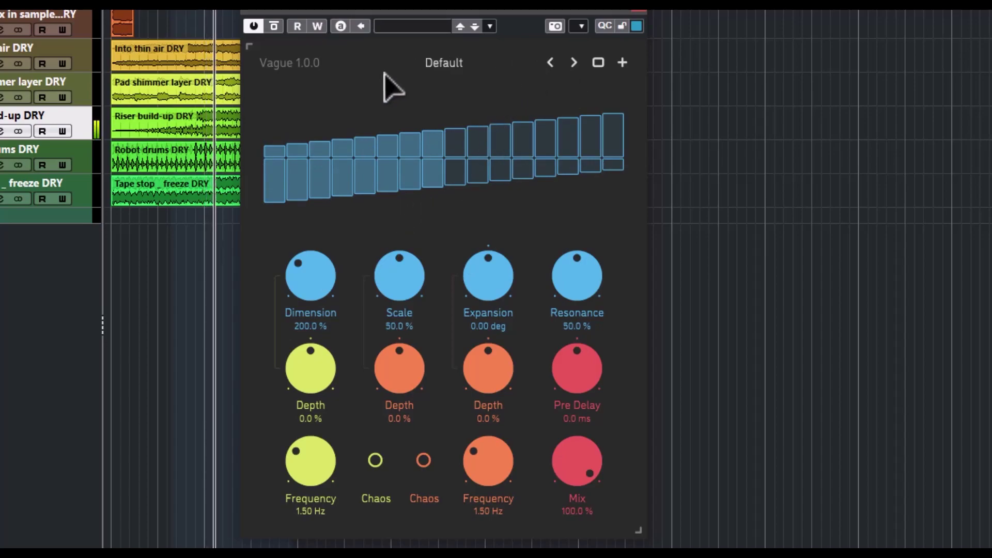
pyautogui.click(275, 28)
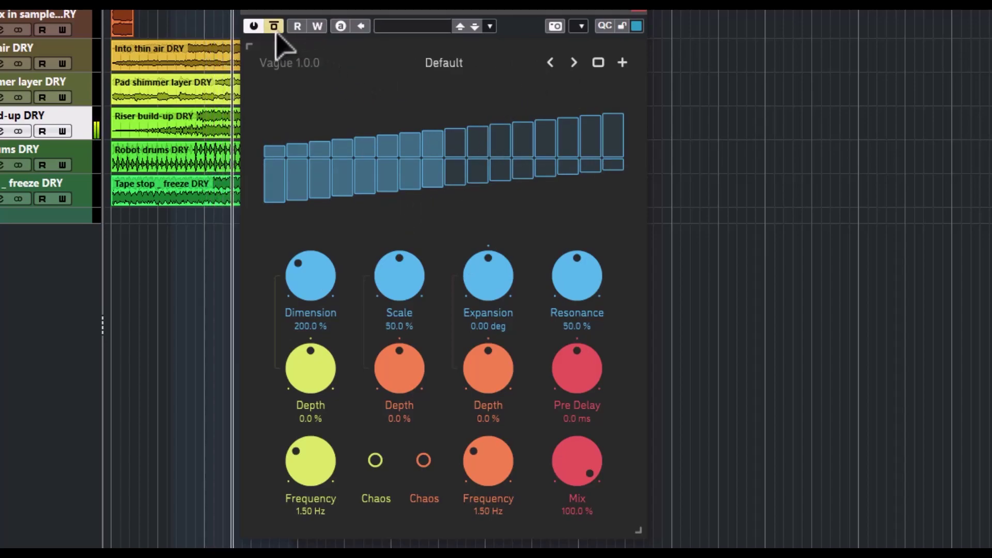
pyautogui.moveTo(594, 458); pyautogui.dragTo(580, 504)
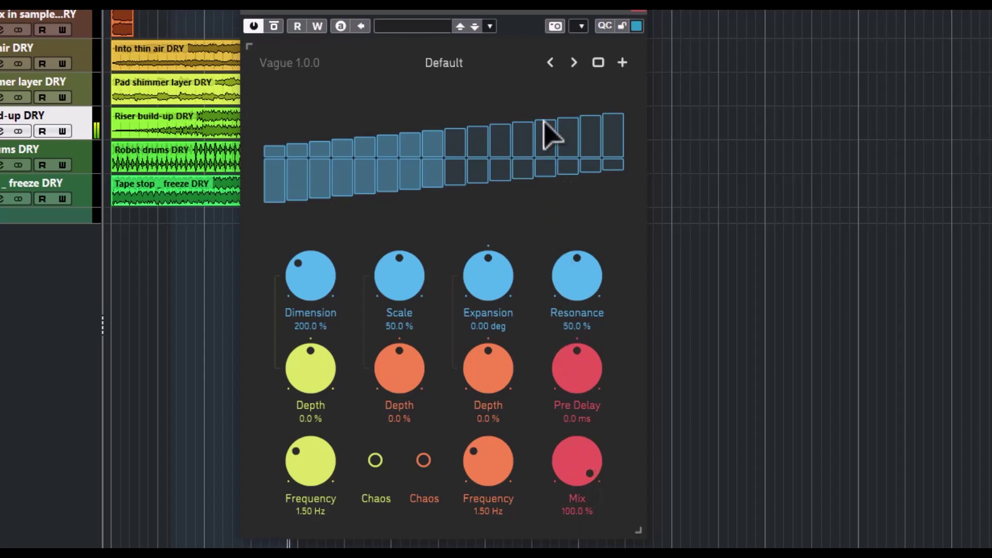
# - Load the Diffused Cube preset and set Dimension to 268.7 %, Scale to 64.2 %, Expansion to +1.67 deg and Resonance to 77.9 %
pyautogui.click(574, 63)
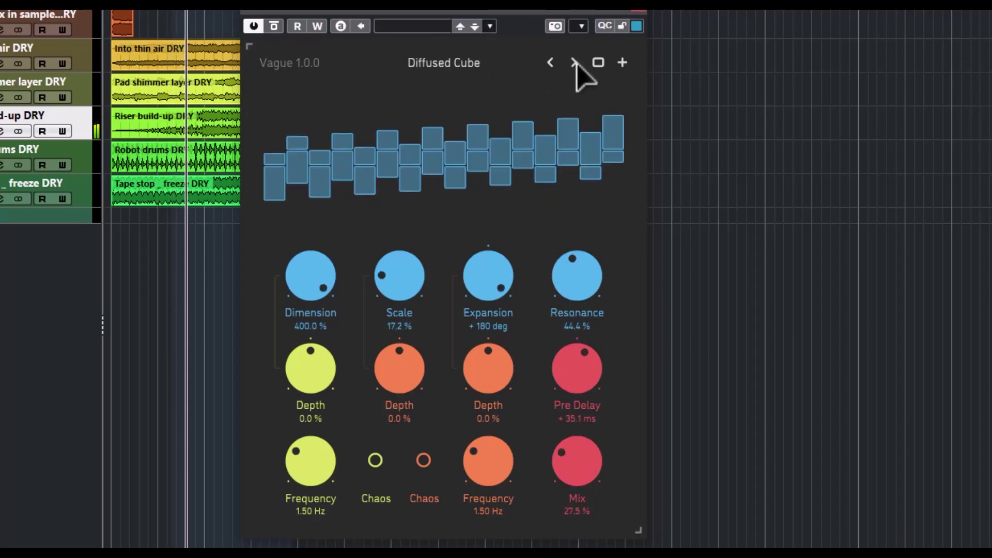
pyautogui.moveTo(318, 284); pyautogui.dragTo(390, 154)
pyautogui.moveTo(481, 253); pyautogui.dragTo(535, 414)
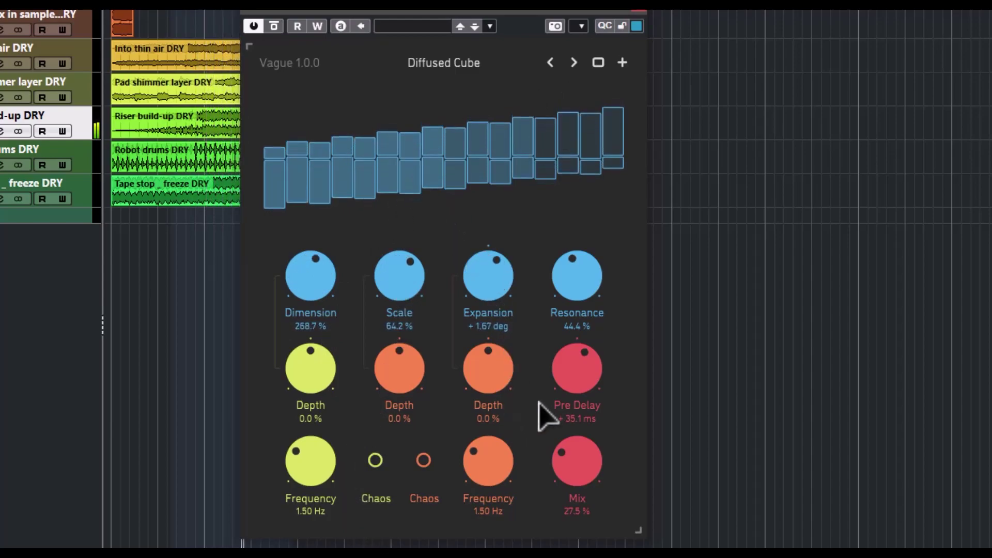
pyautogui.moveTo(576, 270); pyautogui.dragTo(542, 221)
# - Set the three Depth amounts to +19.4 %, +29.7 % and +43.6 %, and the Pre Delay to -110 ms
pyautogui.moveTo(314, 371); pyautogui.dragTo(316, 310)
pyautogui.moveTo(405, 376); pyautogui.dragTo(392, 248)
pyautogui.moveTo(512, 387); pyautogui.dragTo(499, 336)
pyautogui.moveTo(586, 387); pyautogui.dragTo(587, 465)
# - Enable both Chaos modes, with the yellow Frequency at 2.95 Hz, the orange Frequency at 2.70 Hz and the Mix at 93.5 %
pyautogui.moveTo(313, 493); pyautogui.dragTo(317, 405)
pyautogui.click(375, 460)
pyautogui.click(423, 460)
pyautogui.moveTo(507, 487); pyautogui.dragTo(531, 408)
pyautogui.moveTo(599, 457); pyautogui.dragTo(593, 255)
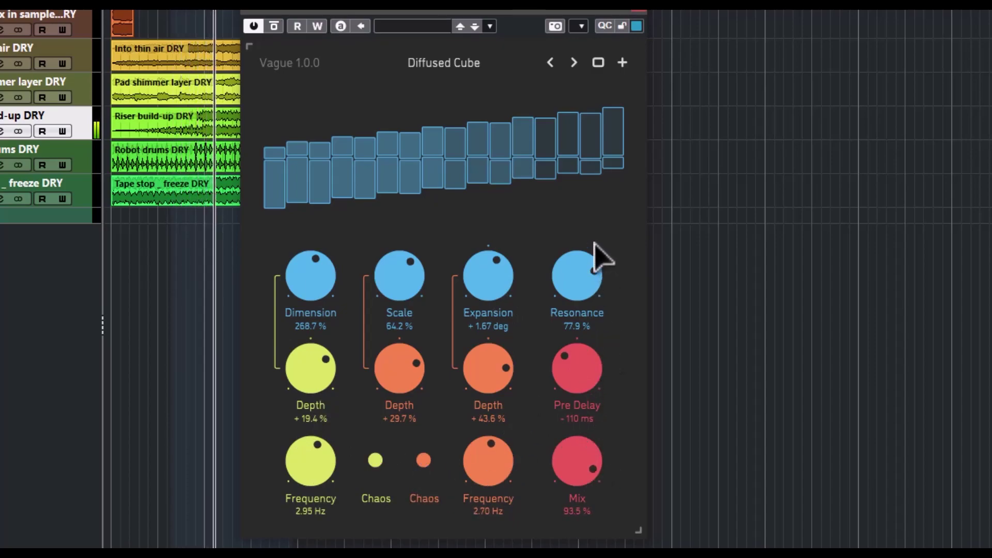
# - Audition the presets after Diffused Cube one by one, from Diffused Expansion up to Mashed Pulp
pyautogui.click(573, 62)
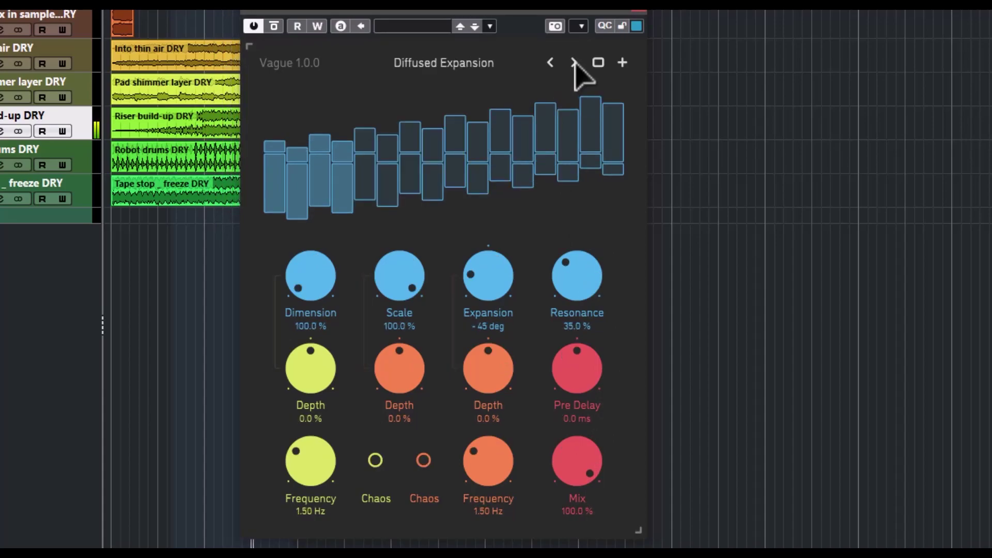
pyautogui.click(573, 62)
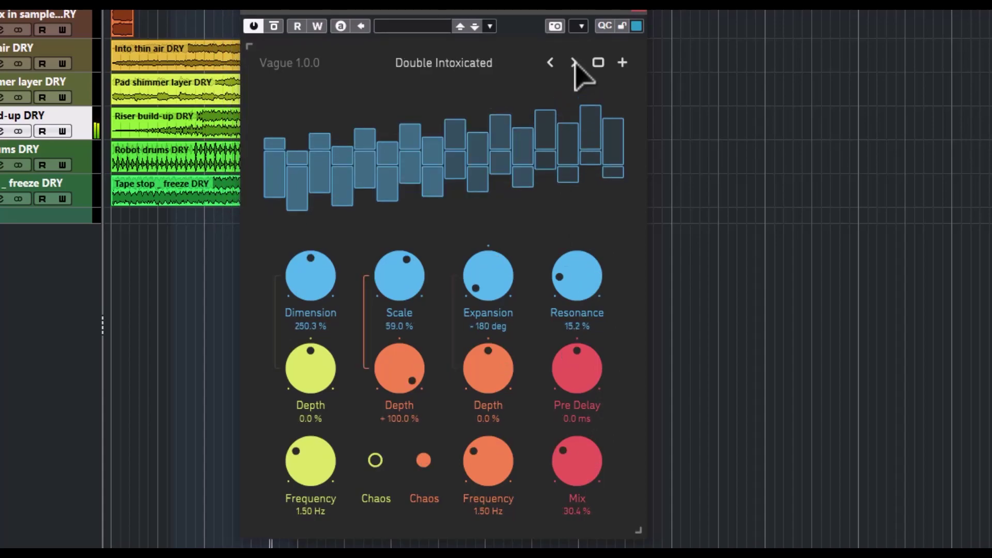
pyautogui.click(573, 62)
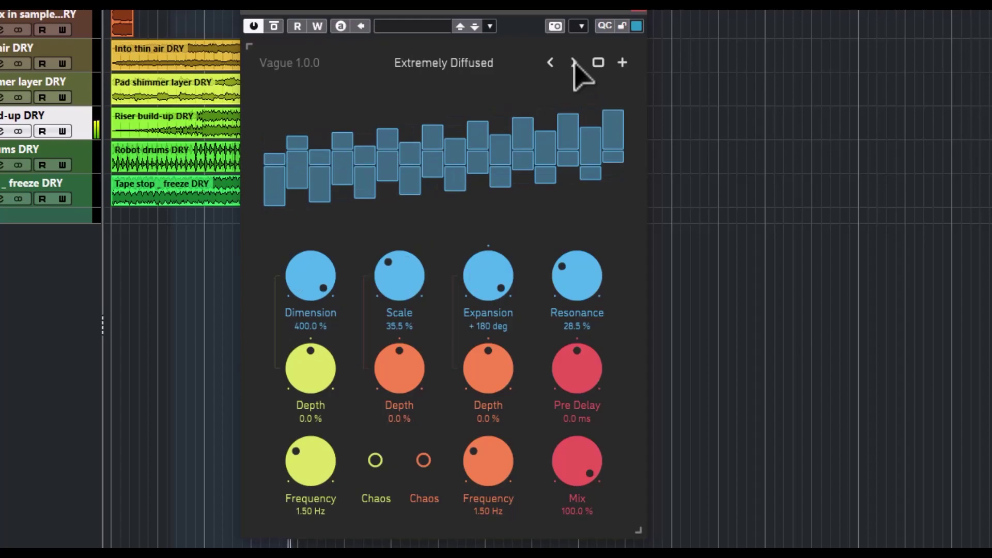
pyautogui.click(573, 62)
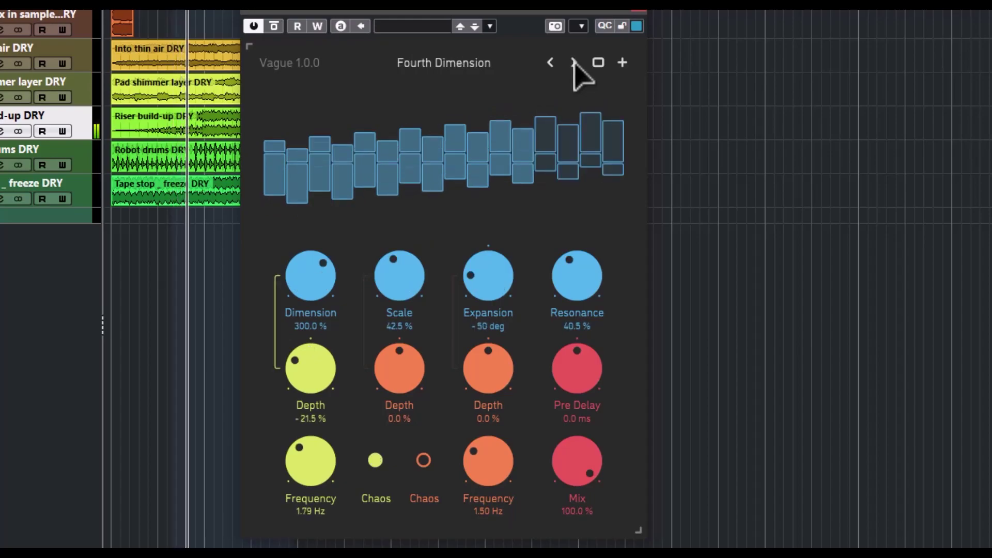
pyautogui.click(574, 62)
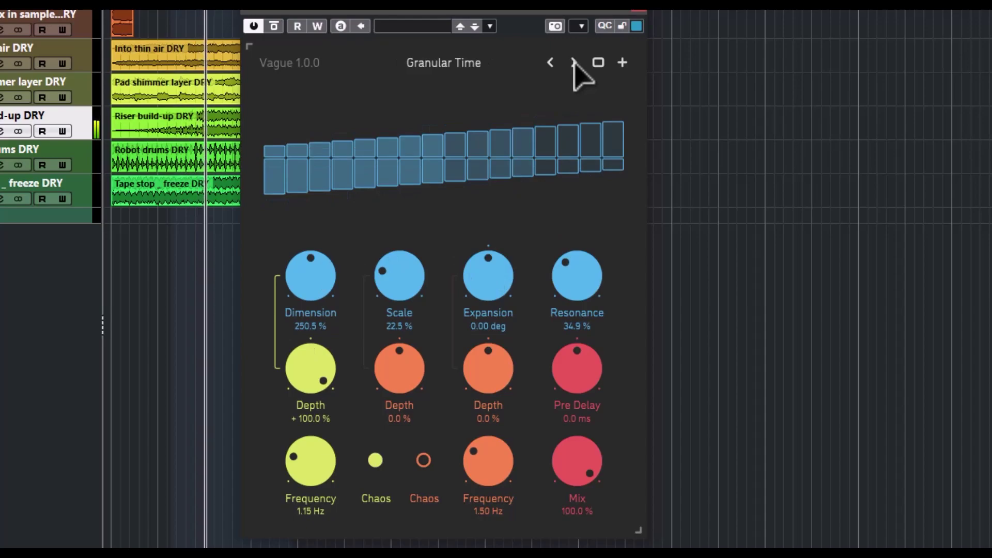
pyautogui.click(573, 62)
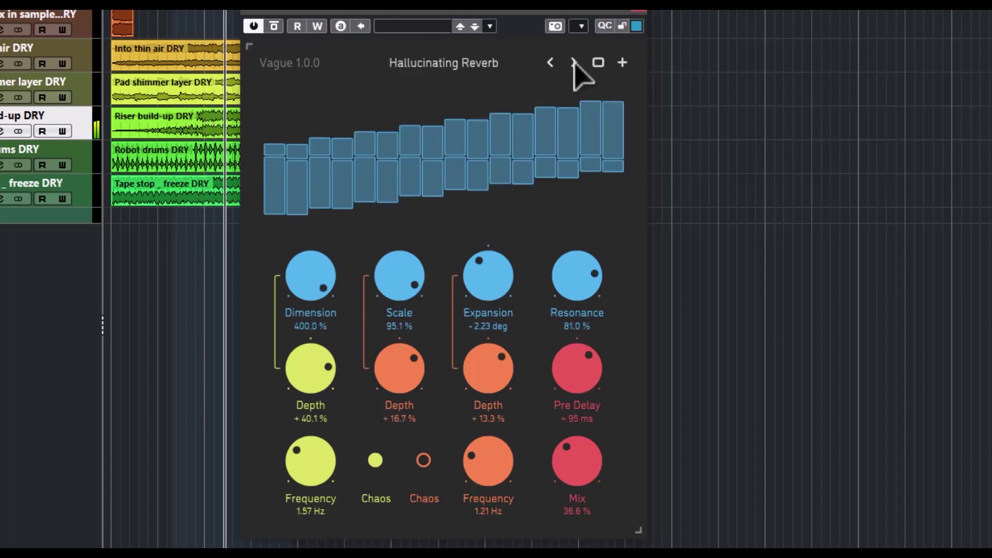
pyautogui.click(573, 62)
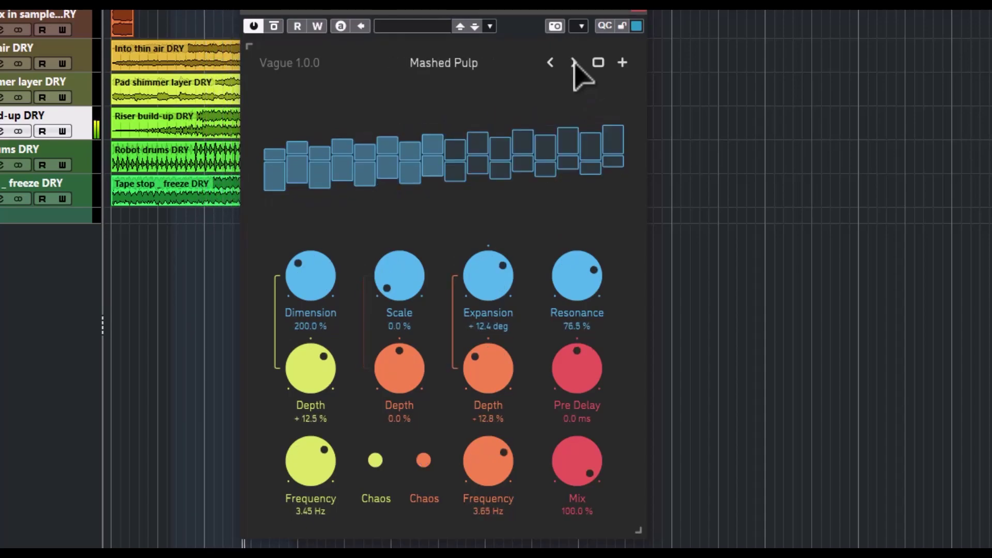
# - Set the yellow Frequency to 1.96 Hz, the orange Frequency to 1.93 Hz and the three Depth amounts to -28.8 %, +15.6 % and +4.5 %
pyautogui.moveTo(519, 451); pyautogui.dragTo(520, 537)
pyautogui.moveTo(313, 470); pyautogui.dragTo(328, 527)
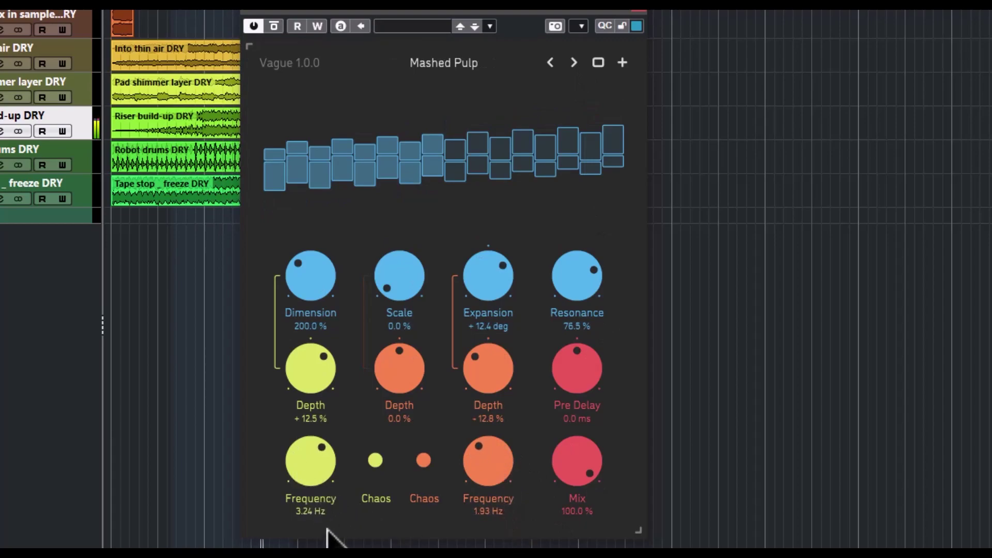
pyautogui.moveTo(416, 398); pyautogui.dragTo(405, 332)
pyautogui.moveTo(318, 375); pyautogui.dragTo(344, 532)
pyautogui.moveTo(487, 408); pyautogui.dragTo(483, 347)
# - Set Pre Delay to +115 ms, Expansion to -36 deg, Resonance to 39.0 %, Scale to 64.5 % and Dimension to 400.0 %
pyautogui.moveTo(580, 359); pyautogui.dragTo(615, 394)
pyautogui.moveTo(513, 310); pyautogui.dragTo(553, 450)
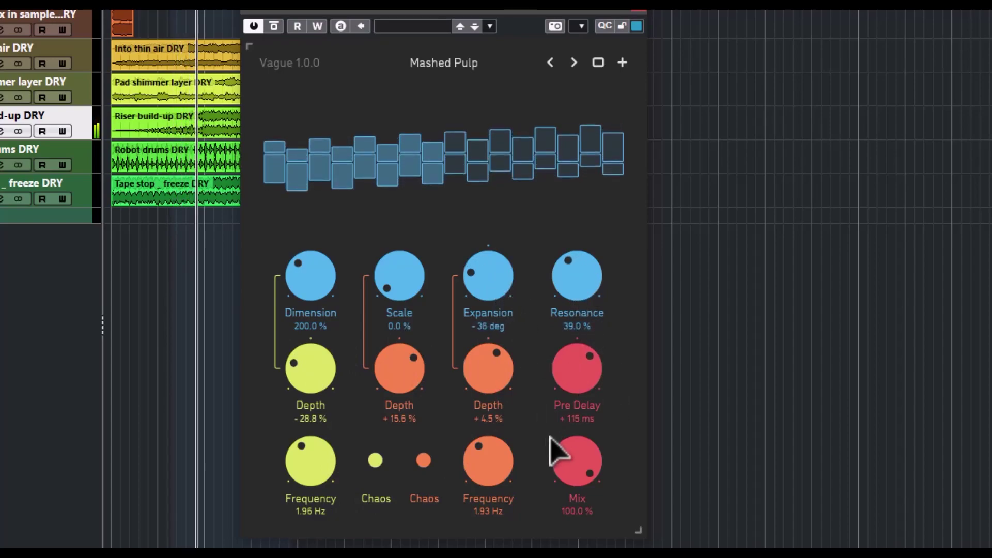
pyautogui.moveTo(399, 266); pyautogui.dragTo(410, 88)
pyautogui.moveTo(320, 266); pyautogui.dragTo(321, 40)
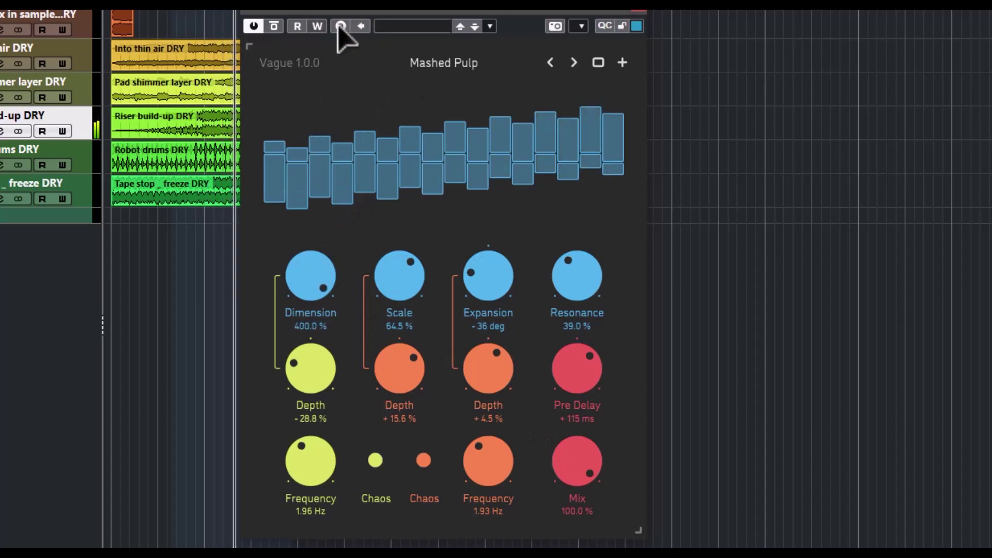
# - Lower the Mix to 46.0 % to compare with the dry sound, and raise it to 76.2 %
pyautogui.moveTo(587, 471); pyautogui.dragTo(586, 517)
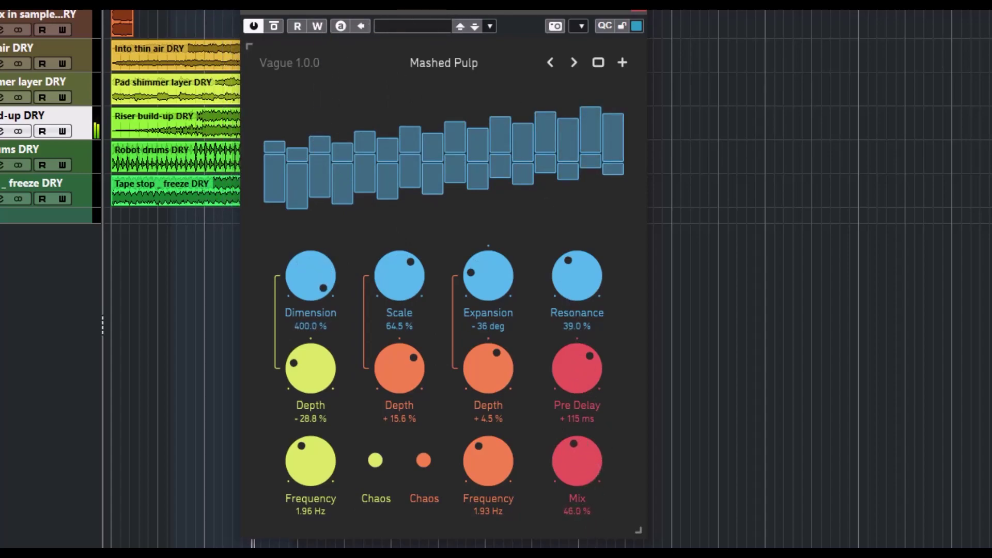
pyautogui.moveTo(594, 468)
pyautogui.mouseDown()
pyautogui.moveTo(593, 348)
pyautogui.moveTo(589, 460)
pyautogui.mouseUp()
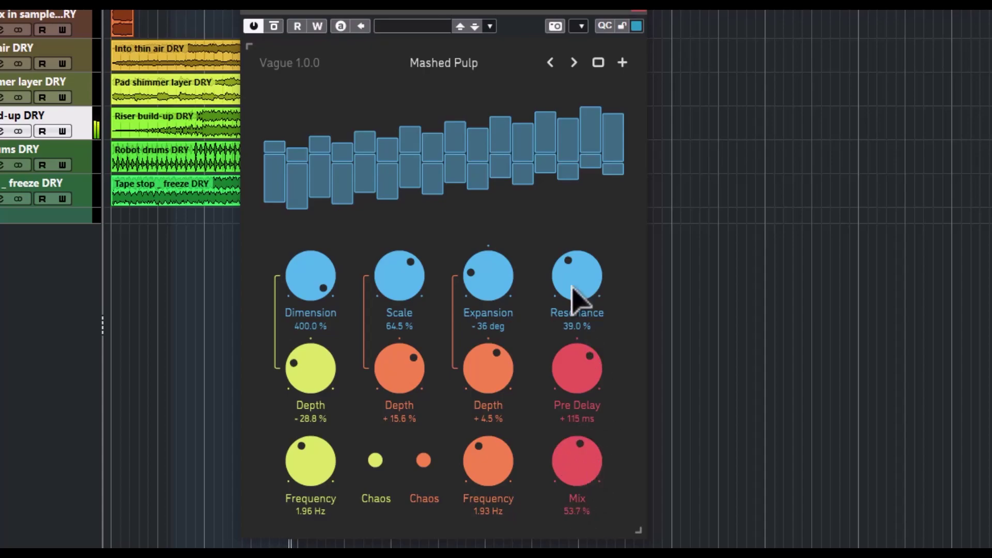
pyautogui.moveTo(567, 509); pyautogui.dragTo(551, 477)
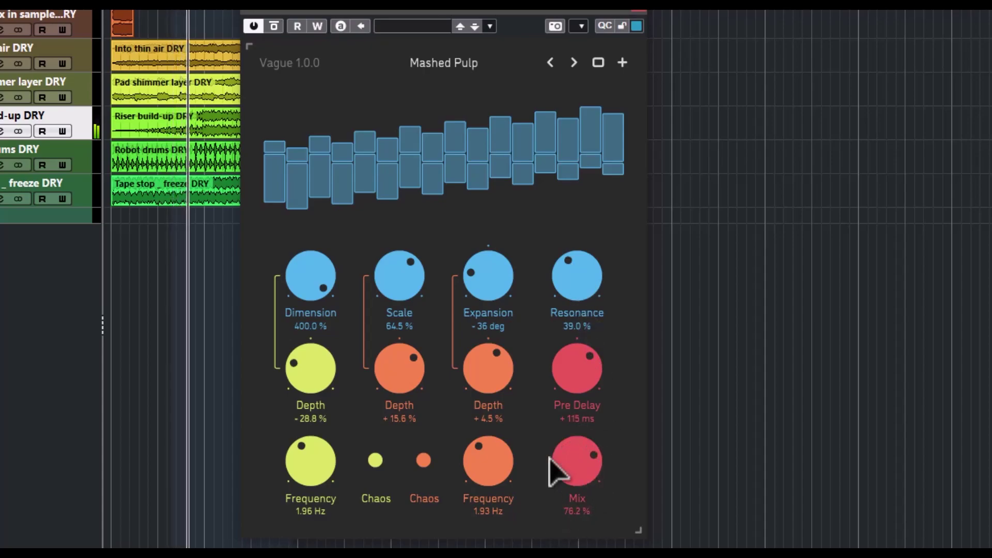
# - Audition the two presets after Mashed Pulp, Maximum Smear and Mushroom Trip
pyautogui.click(574, 61)
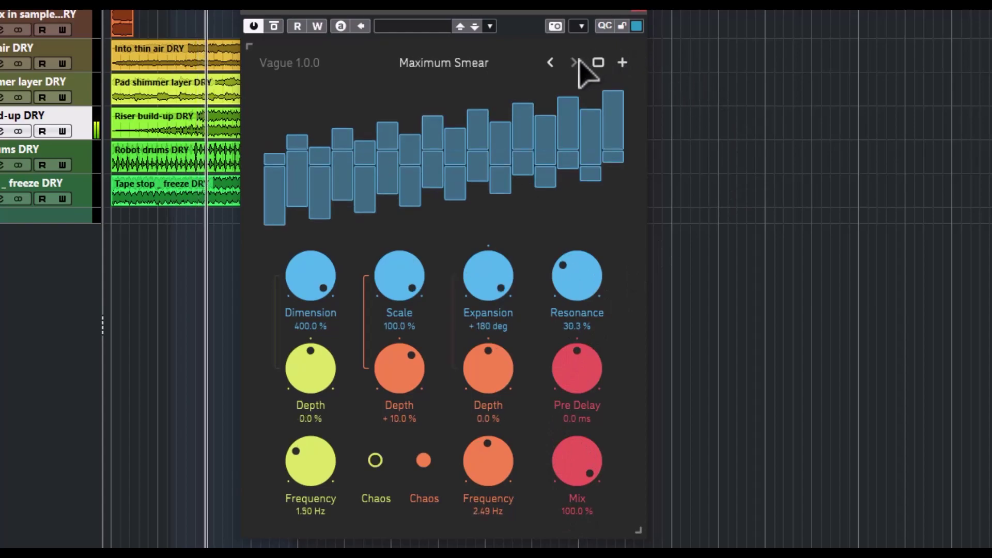
pyautogui.click(575, 62)
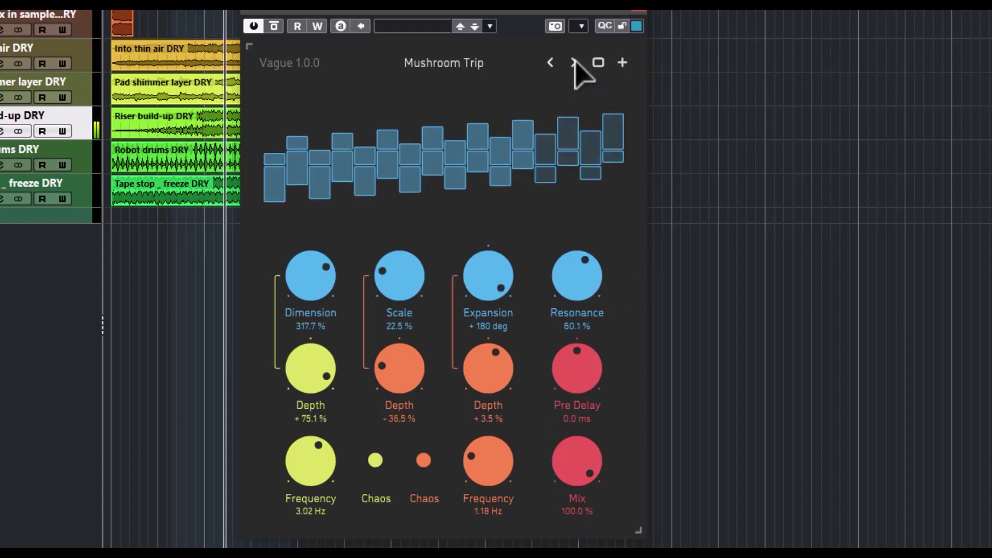